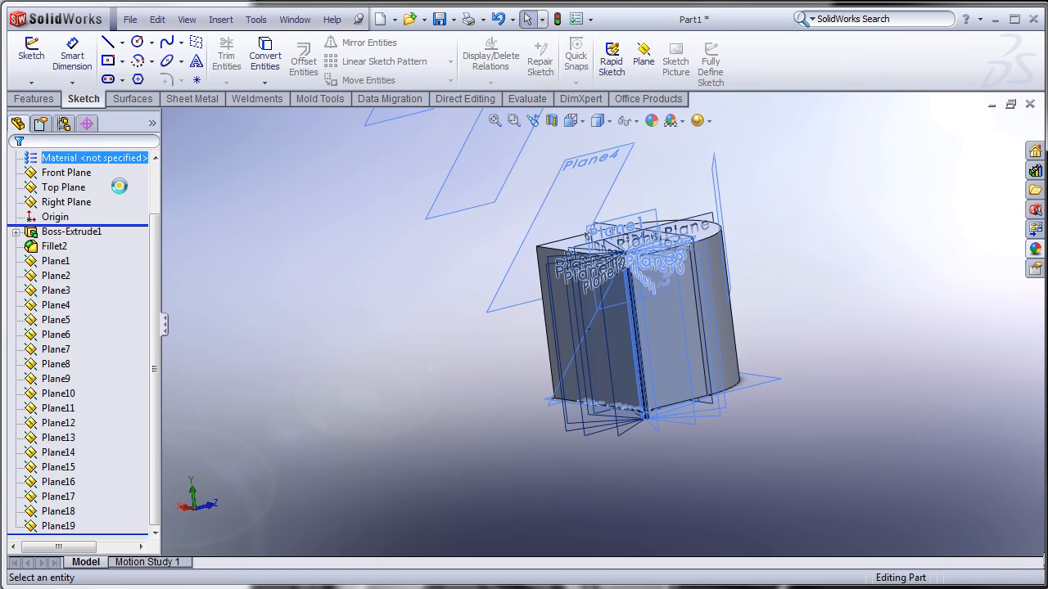
Step: Sketch an S-shaped spline through four points on the Front Plane, running from top to bottom, and exit the sketch
middle_click_drag(505, 392, 104, 225)
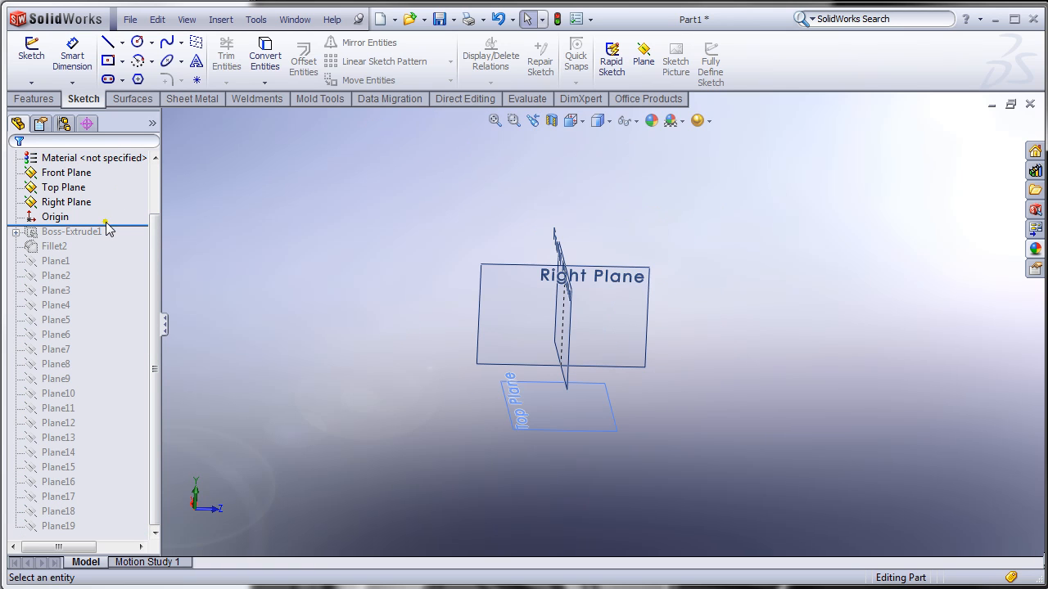
middle_click_drag(395, 360, 562, 368)
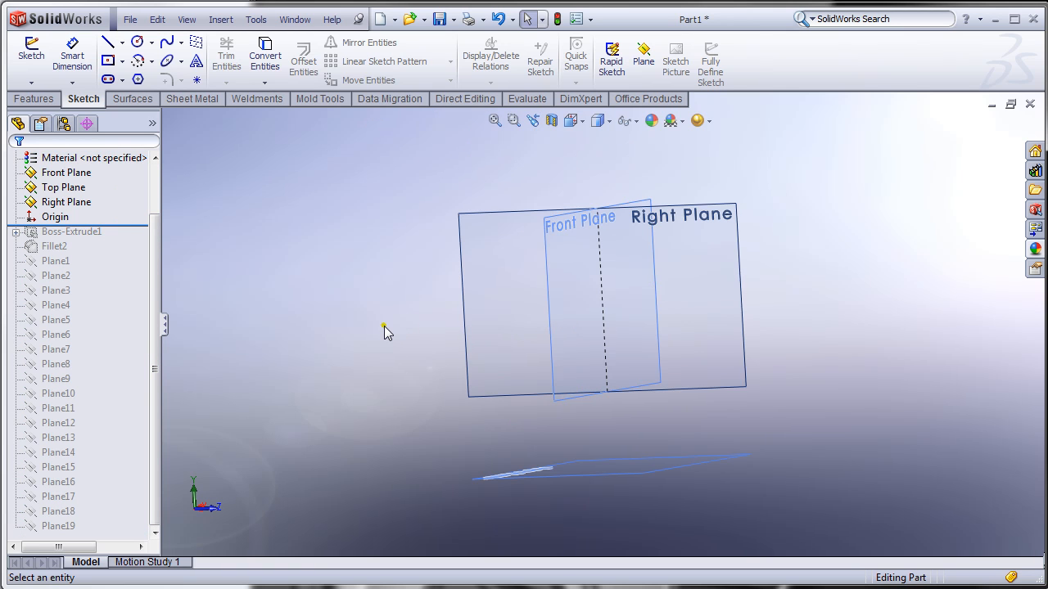
key("ctrl+1")
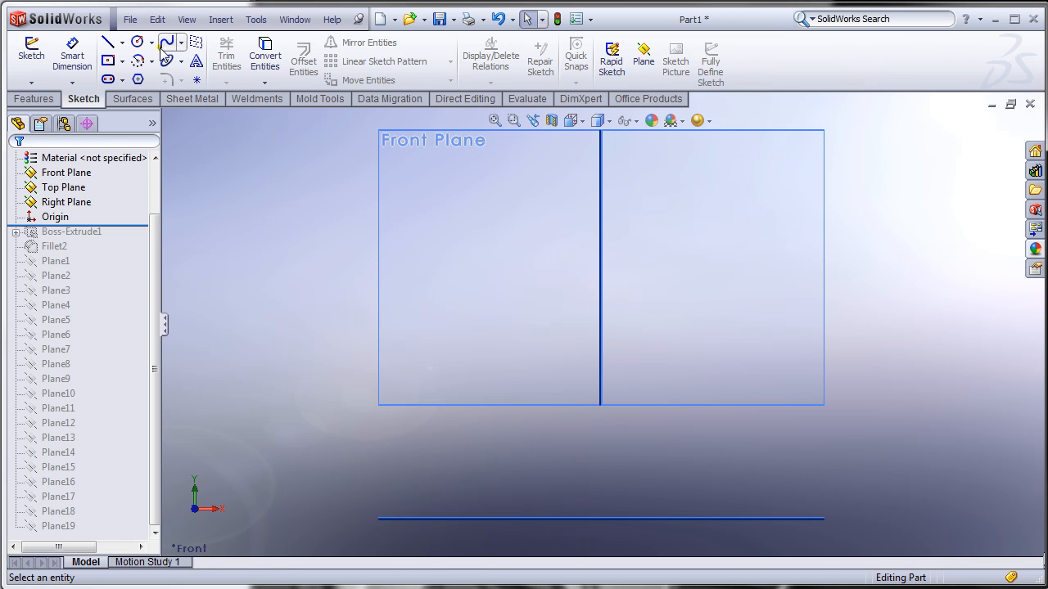
left_click(164, 46)
left_click(411, 213)
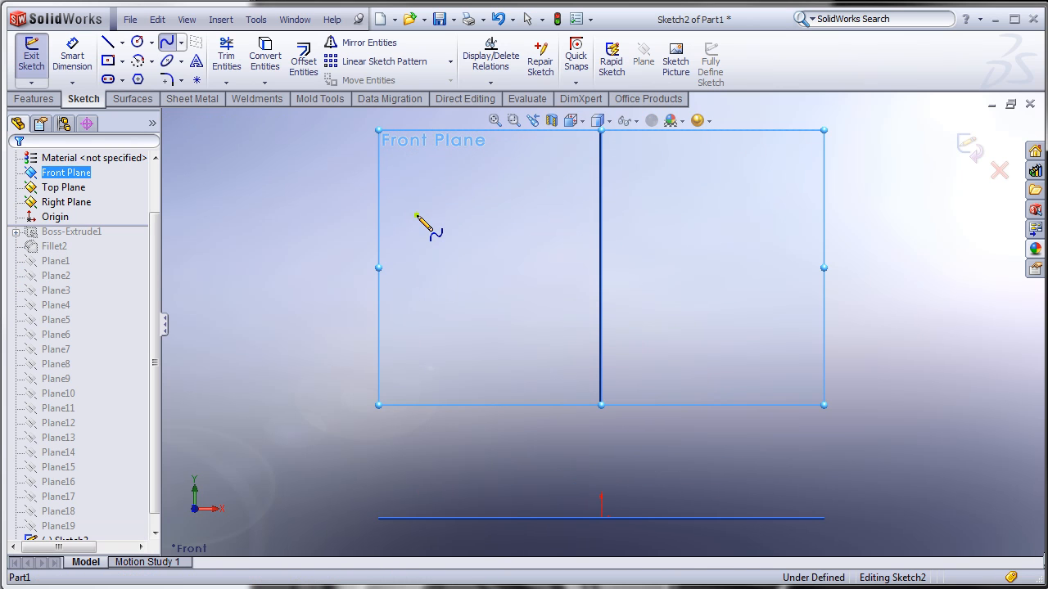
scroll(624, 346, "up", 1)
scroll(620, 346, "down", 5)
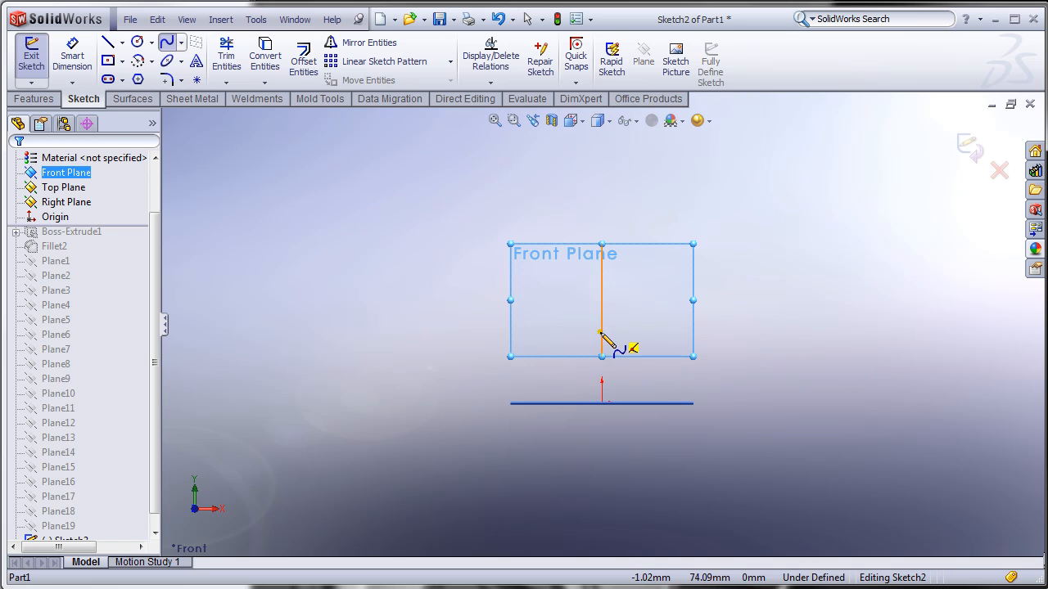
left_click(641, 216)
left_click(561, 273)
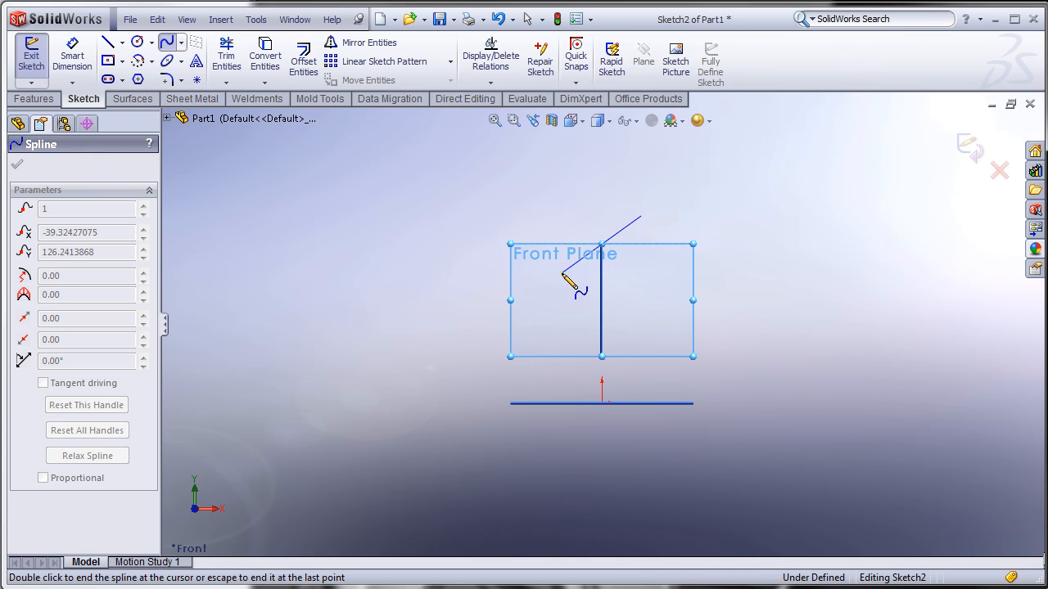
left_click(630, 433)
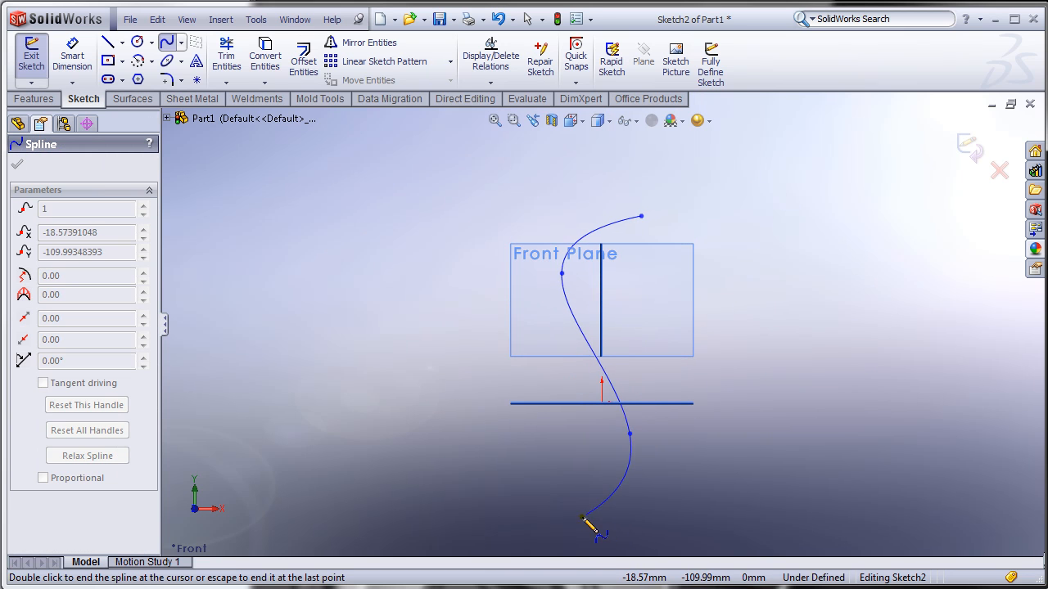
left_click(583, 533)
right_click(692, 498)
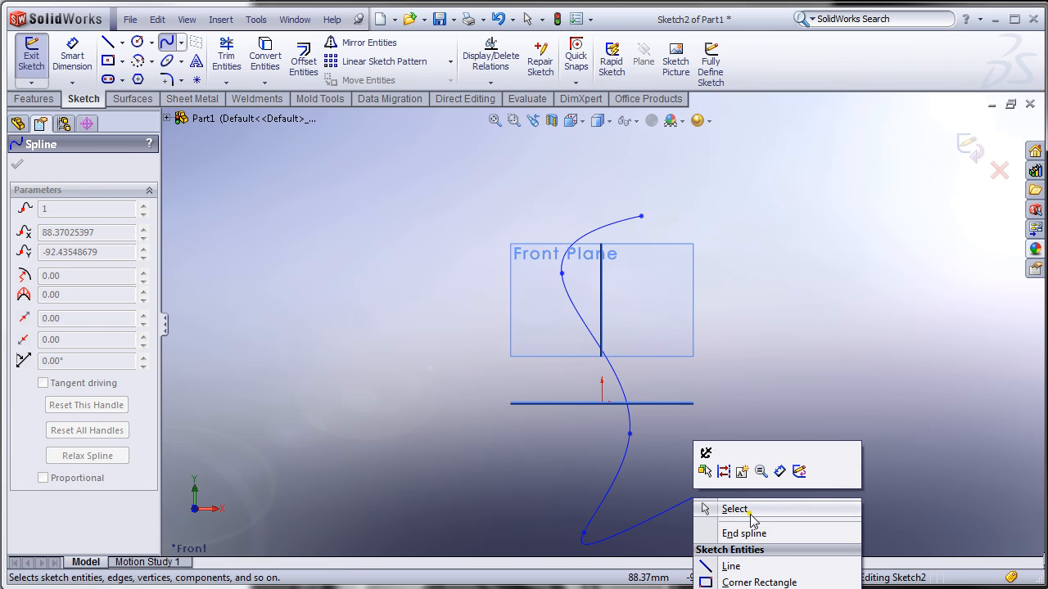
left_click(748, 509)
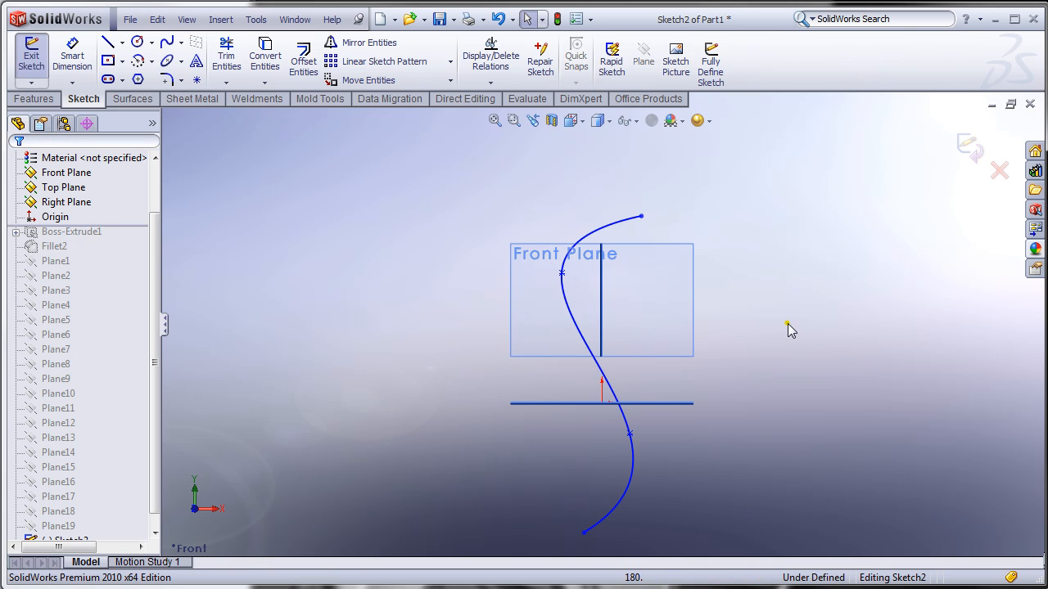
left_click(969, 156)
Step: Hide the Top Plane and the Right Plane
middle_click_drag(784, 266, 753, 287)
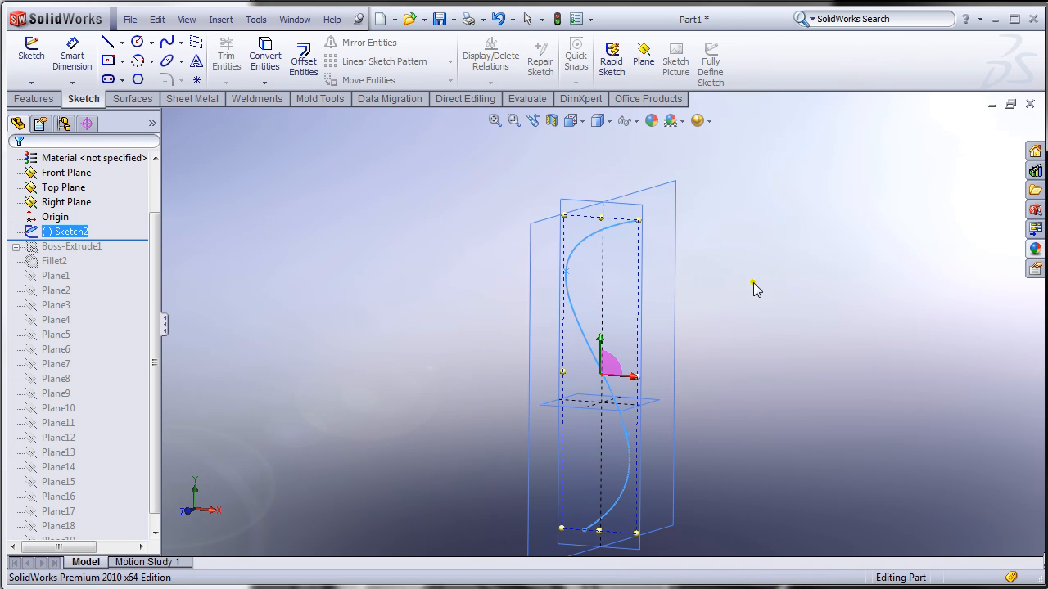
right_click(51, 176)
right_click(64, 187)
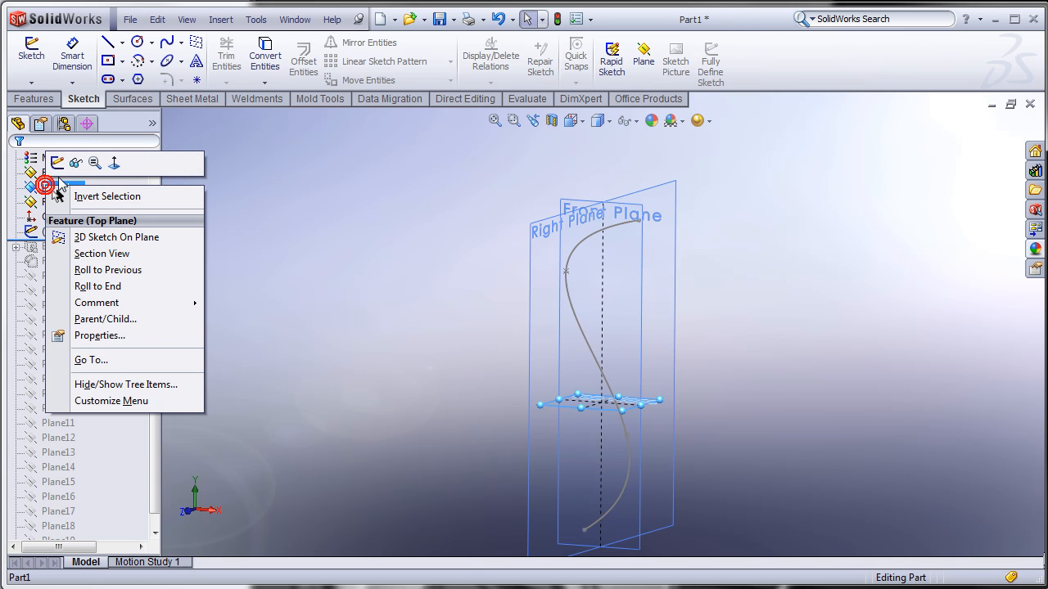
left_click(82, 155)
right_click(65, 205)
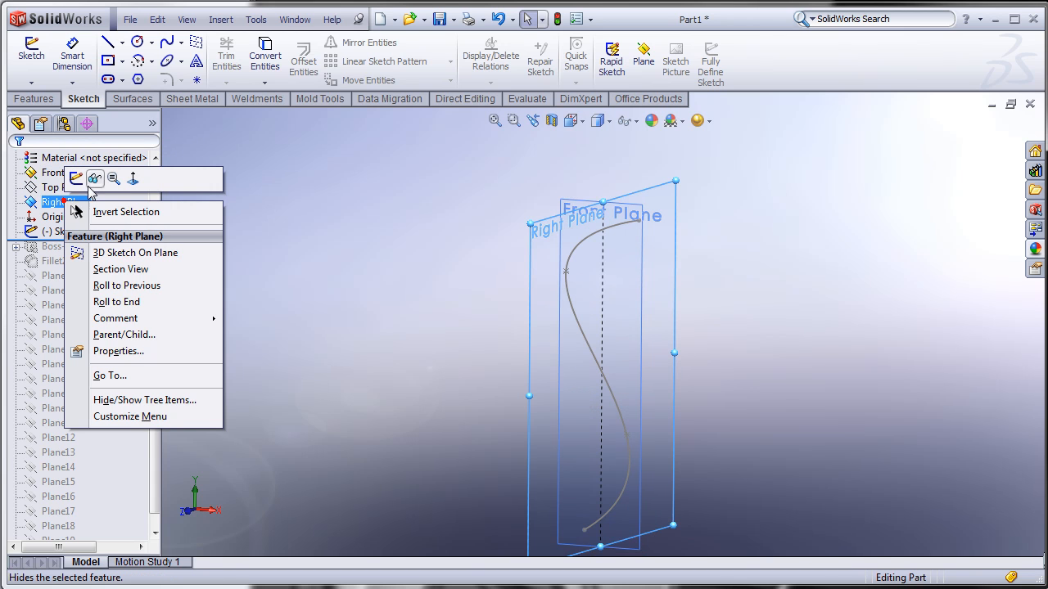
left_click(78, 174)
mouse_move(330, 318)
middle_mouse_down()
mouse_move(419, 363)
mouse_move(374, 351)
mouse_move(560, 368)
mouse_move(495, 353)
mouse_move(501, 384)
middle_mouse_up()
scroll(618, 209, "down", 5)
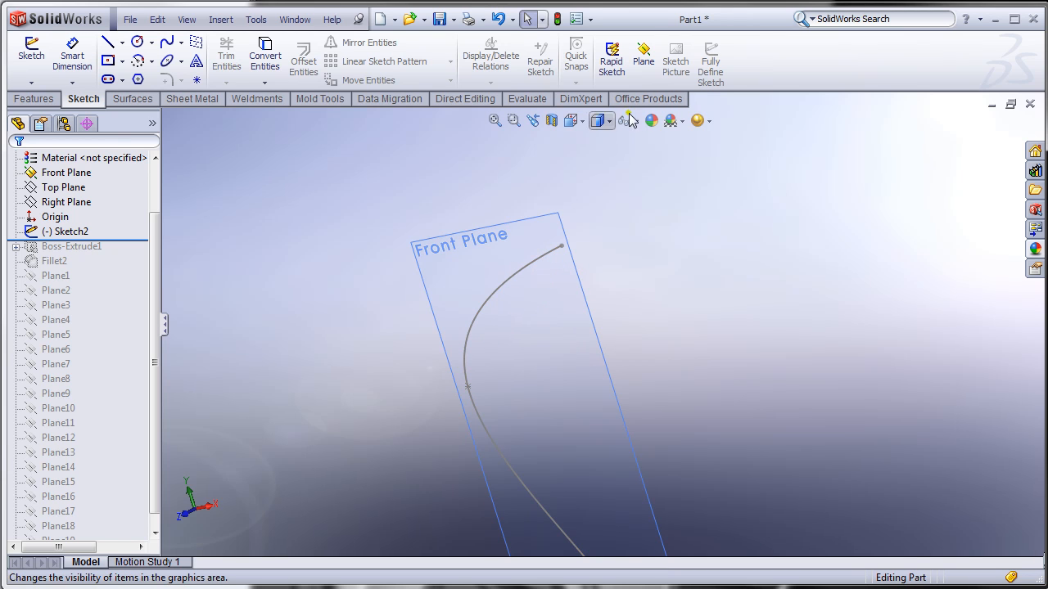
left_click(29, 101)
left_click(623, 82)
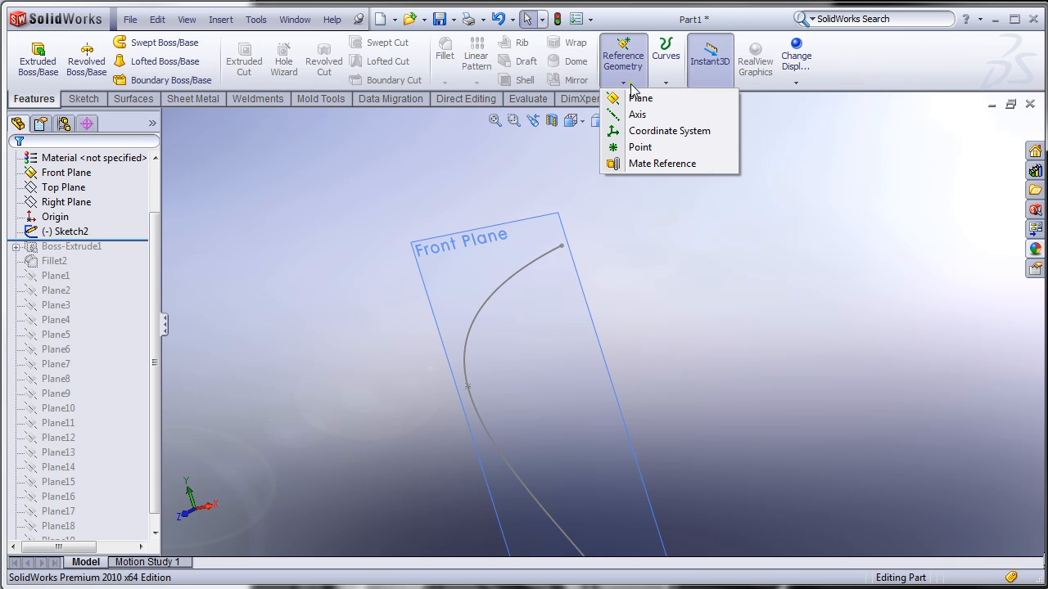
left_click(363, 196)
left_click(83, 99)
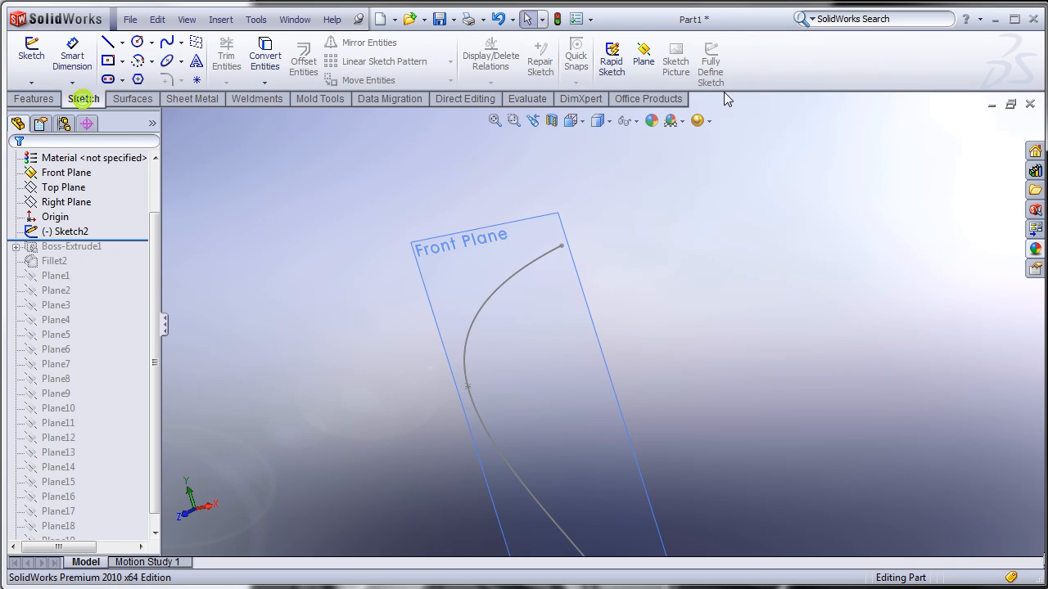
Step: Create a reference plane perpendicular to the spline and coincident with its upper endpoint
left_click(643, 65)
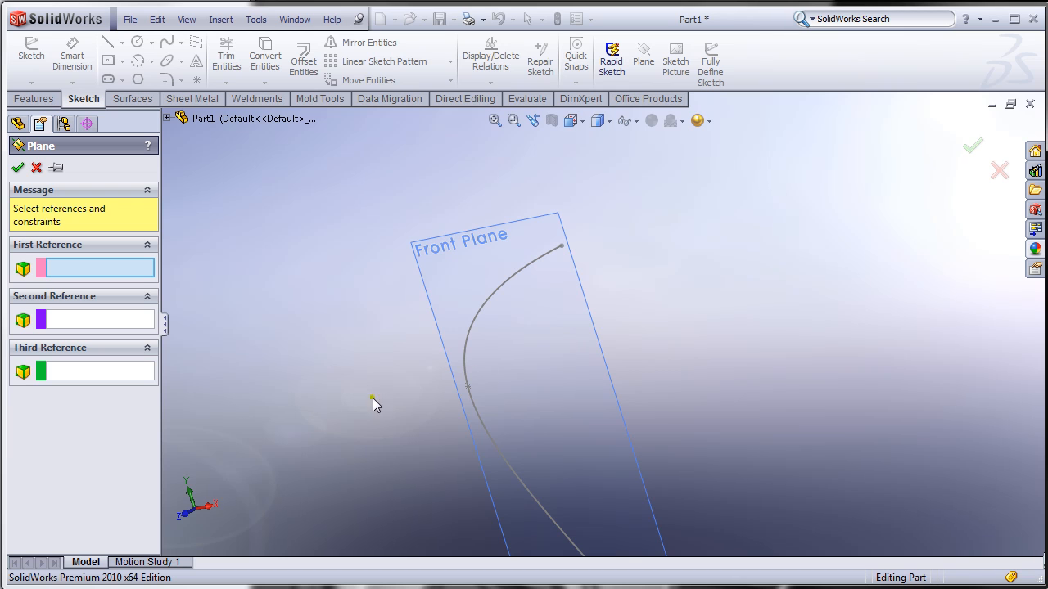
left_click(519, 272)
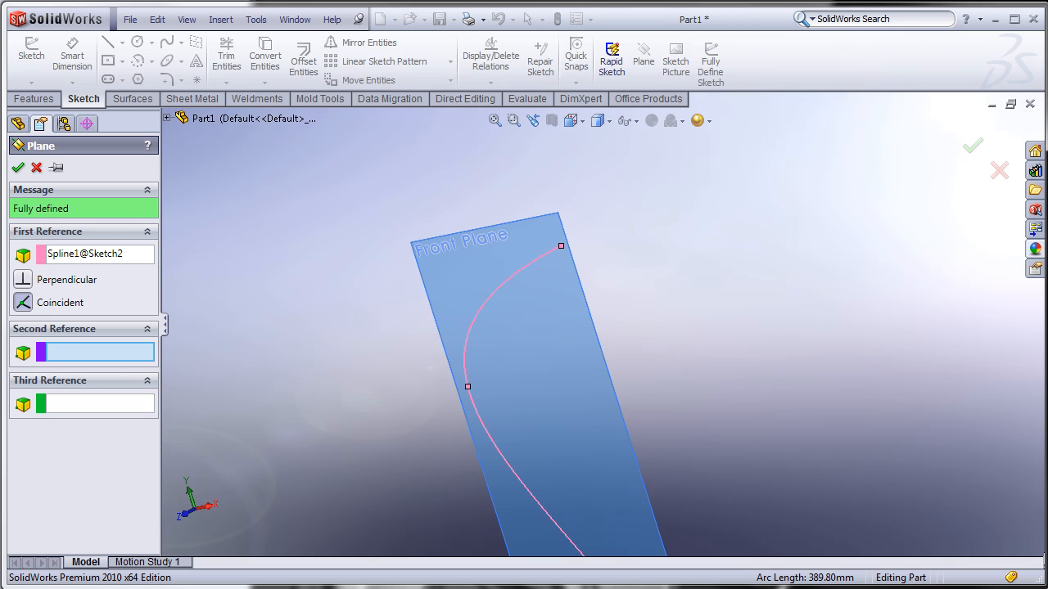
middle_click_drag(270, 391, 264, 358)
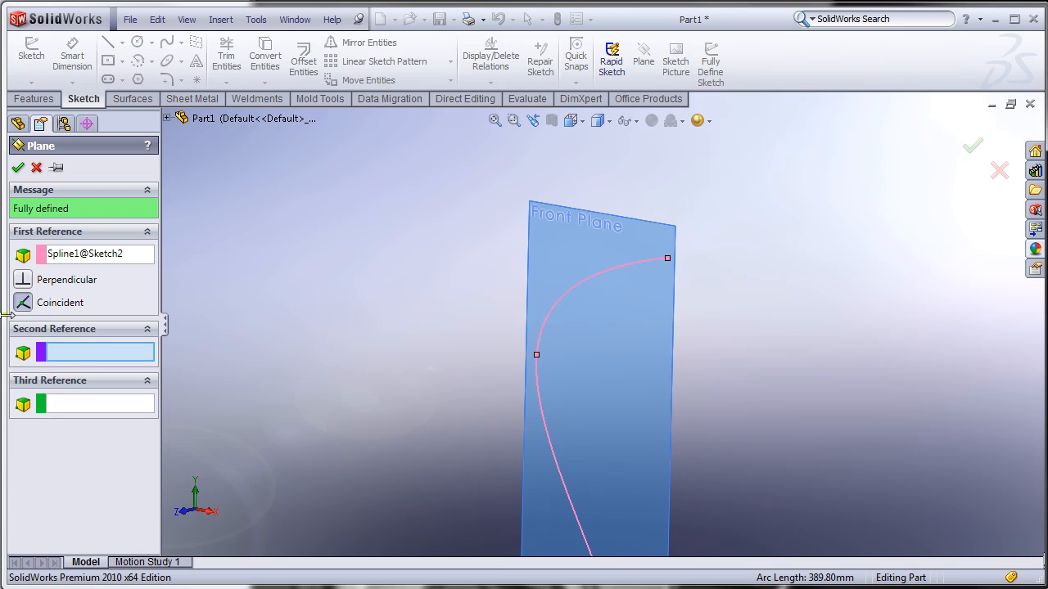
left_click(667, 258)
middle_click_drag(401, 383, 453, 343)
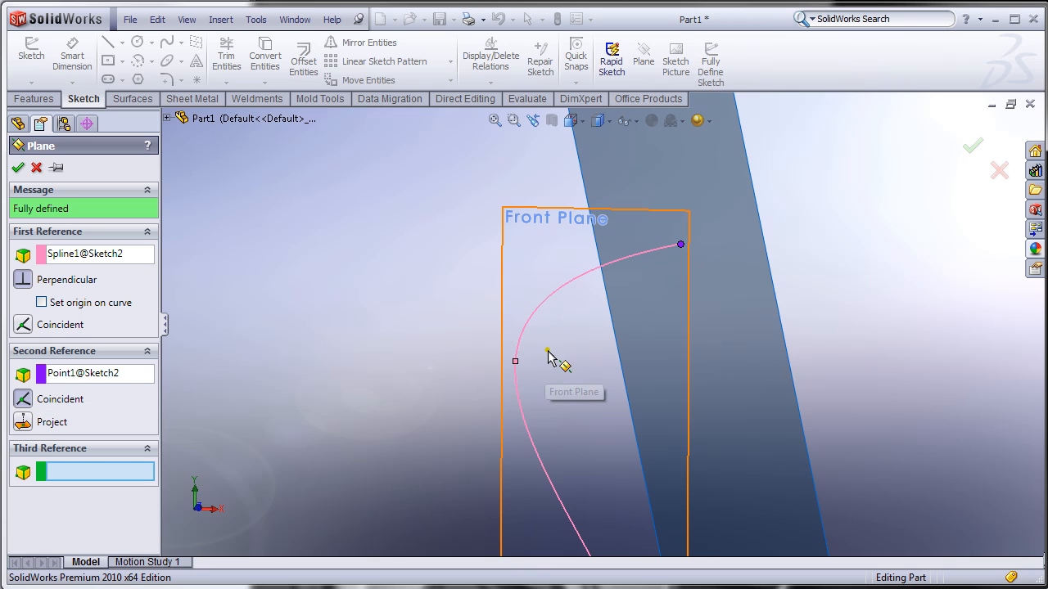
scroll(679, 352, "down", 4)
scroll(681, 351, "up", 9)
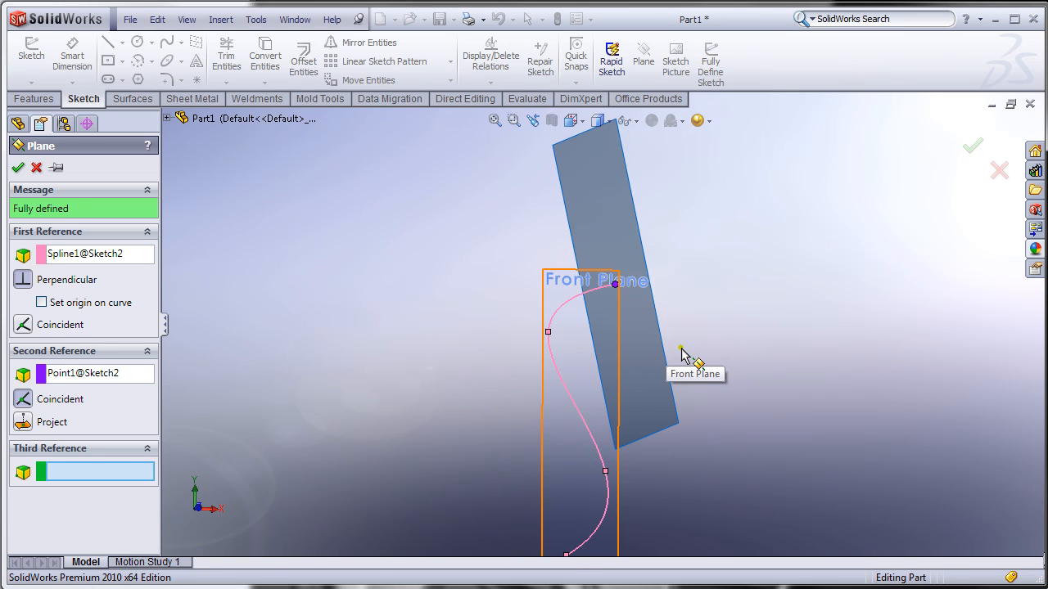
scroll(618, 436, "up", 1)
scroll(661, 463, "down", 1)
middle_click_drag(660, 464, 774, 412)
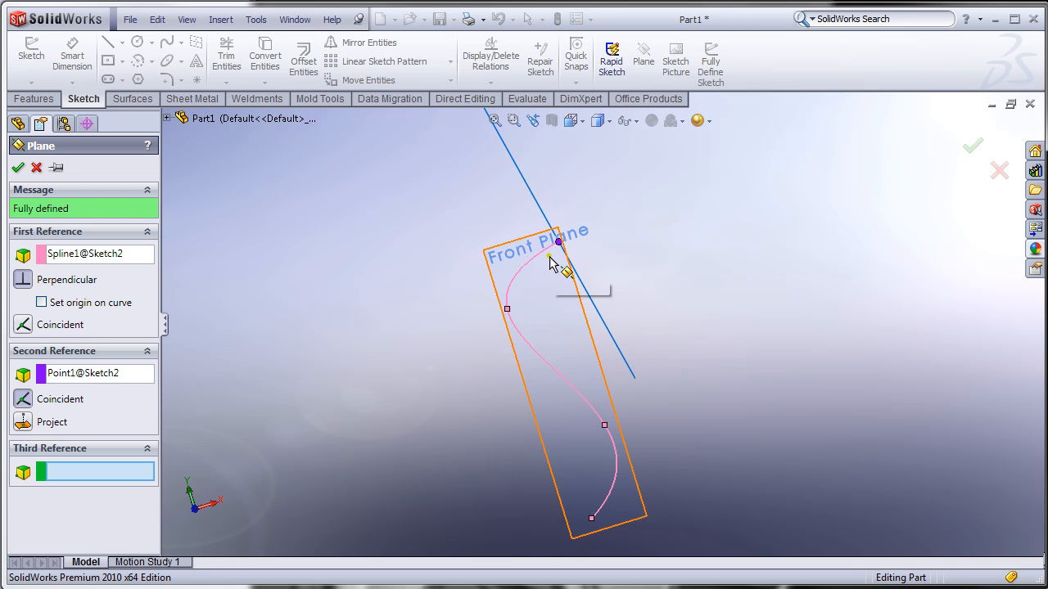
scroll(559, 245, "down", 3)
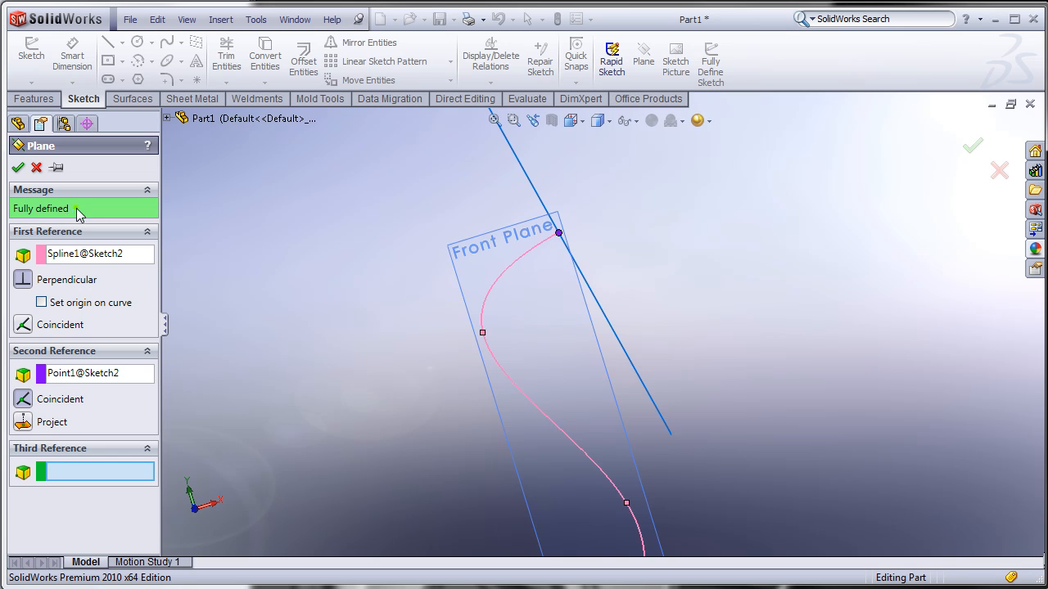
key("Return")
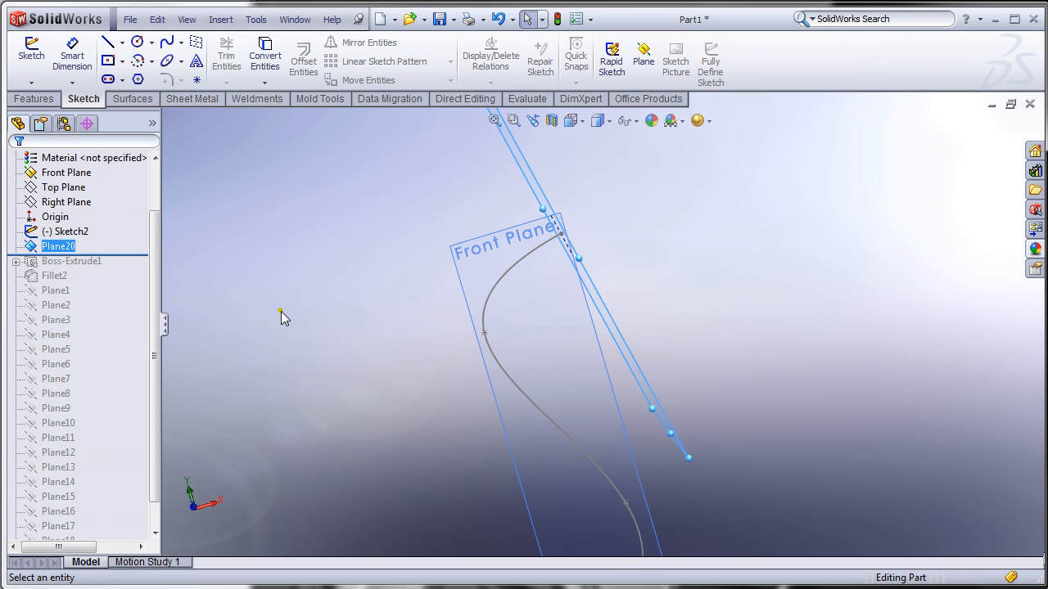
Step: Create a reference plane coincident with the spline's second point from the top and perpendicular to the spline, removing the preselected plane reference
left_click(638, 71)
left_click(119, 258)
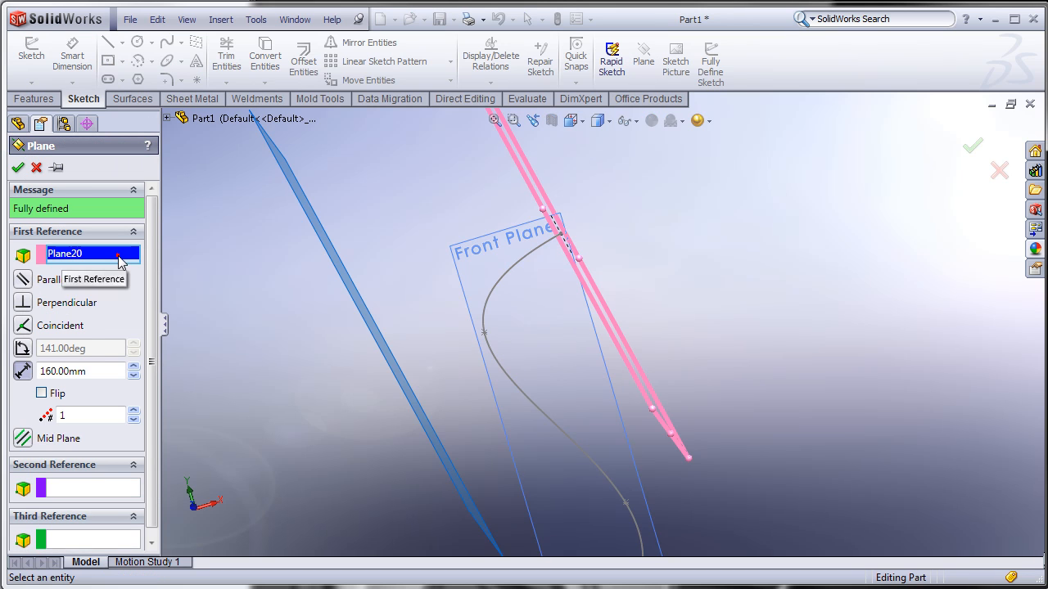
right_click(127, 261)
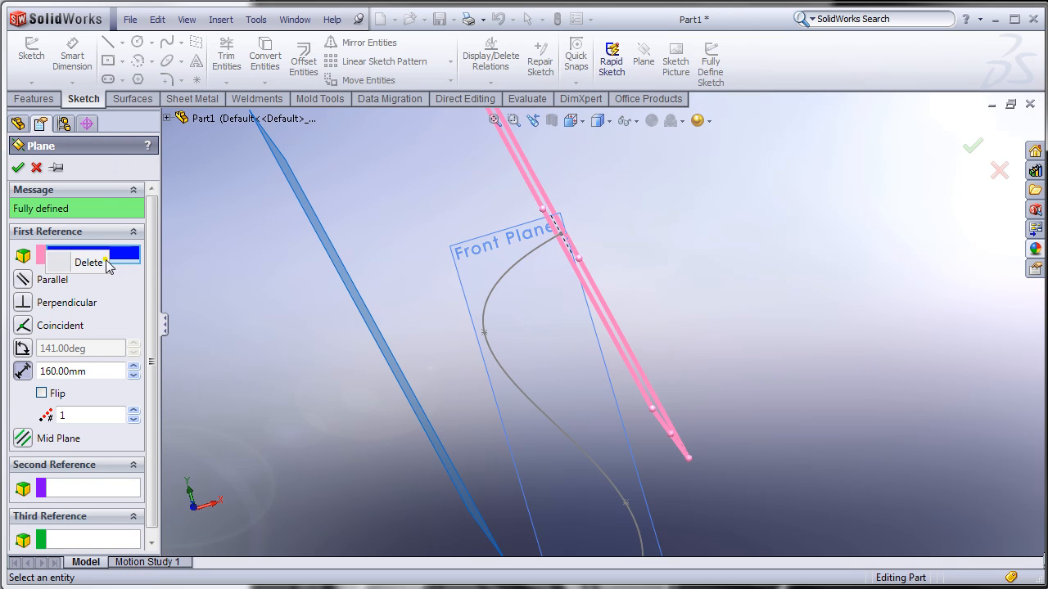
left_click(90, 263)
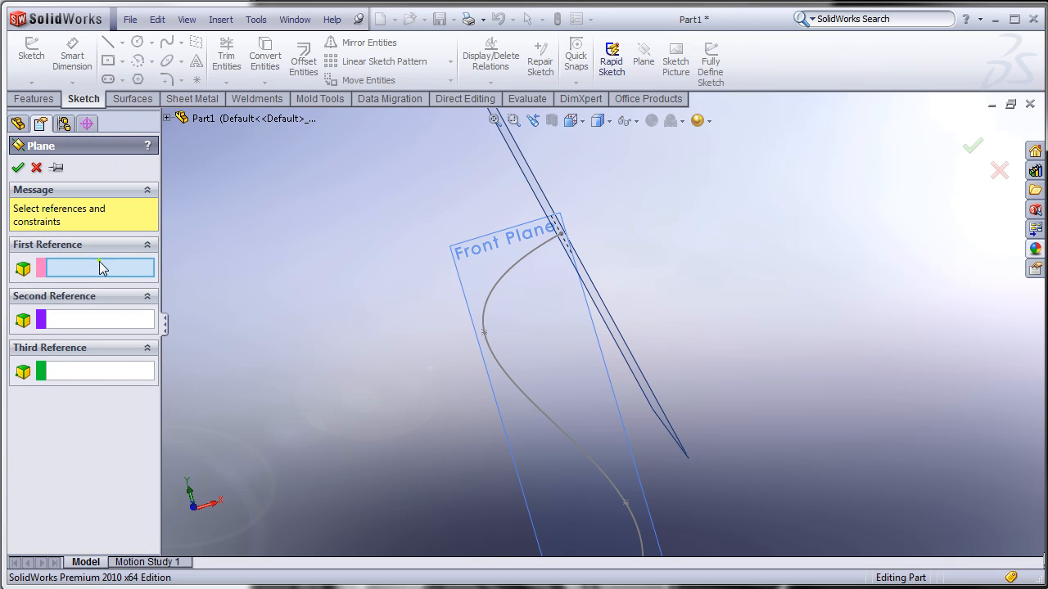
left_click(486, 335)
mouse_move(363, 394)
middle_mouse_down()
mouse_move(351, 410)
mouse_move(499, 440)
mouse_move(531, 434)
mouse_move(481, 430)
mouse_move(410, 374)
mouse_move(381, 376)
mouse_move(410, 393)
middle_mouse_up()
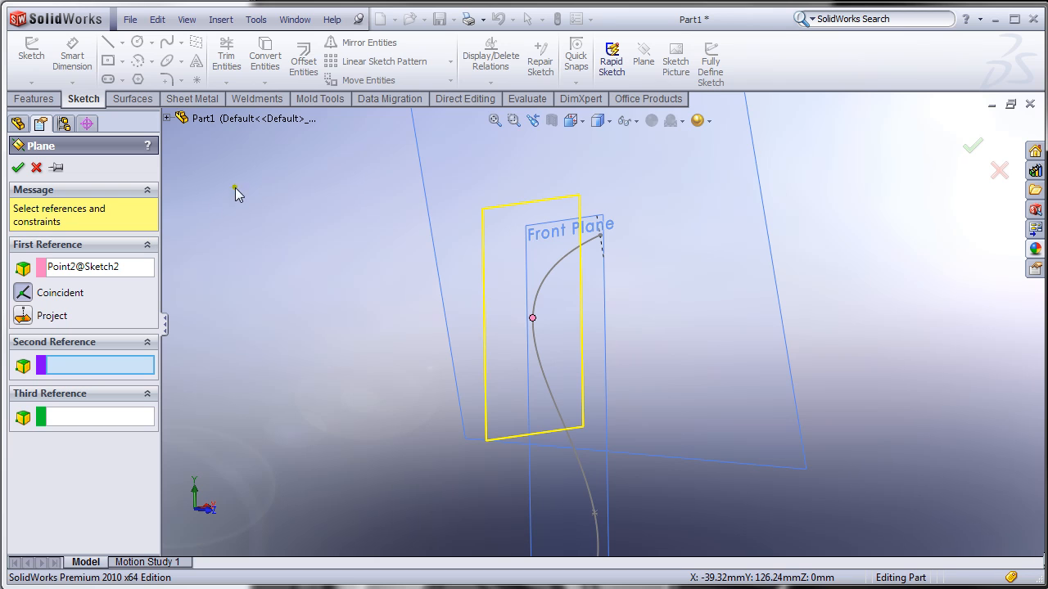
left_click(545, 287)
middle_click_drag(491, 442, 405, 460)
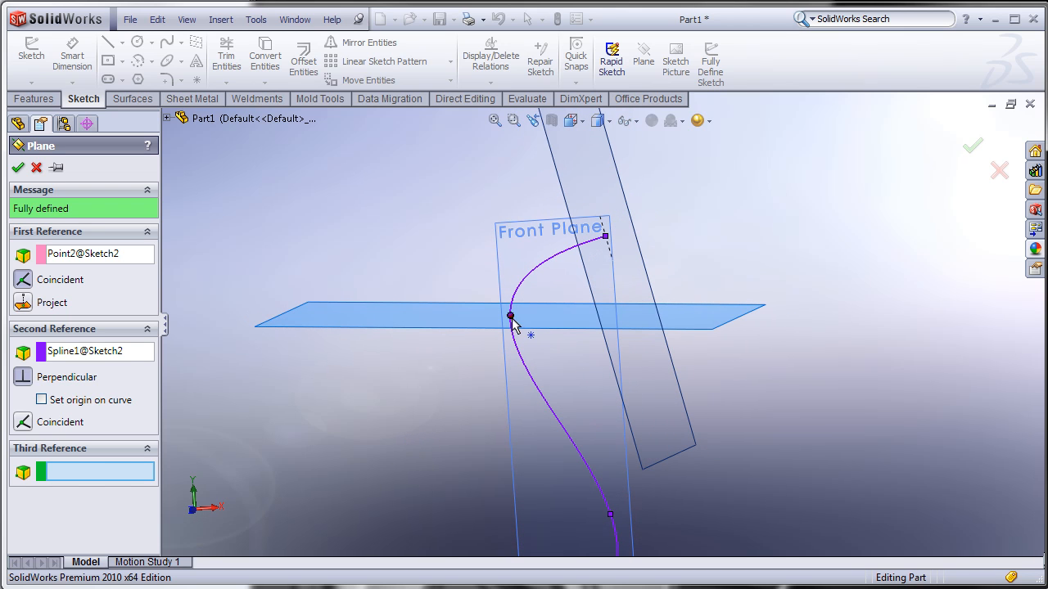
left_click(17, 168)
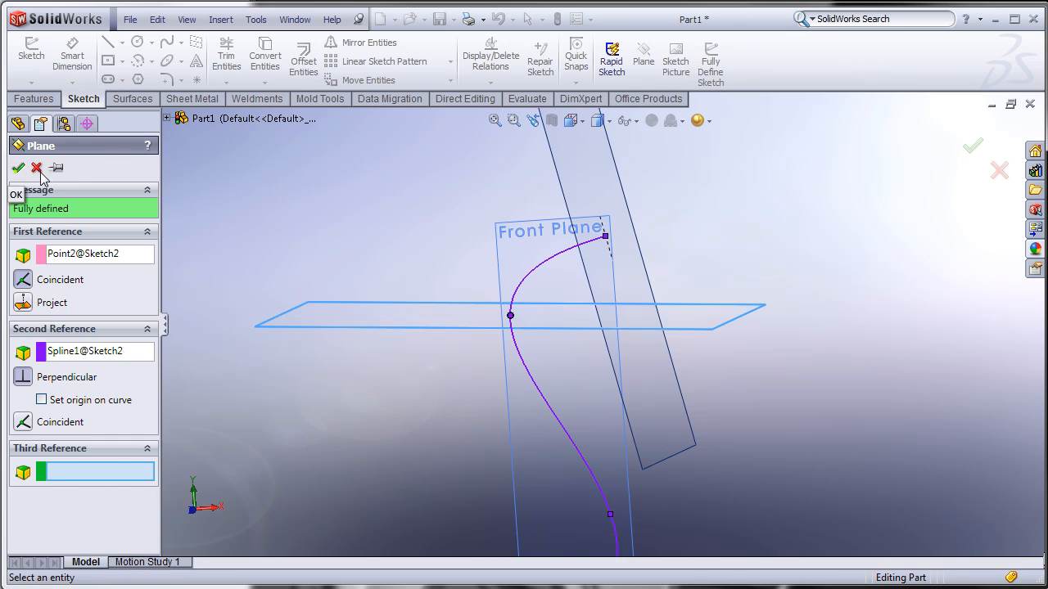
Step: Hide the Front Plane
left_click(51, 172)
right_click(51, 172)
left_click(81, 155)
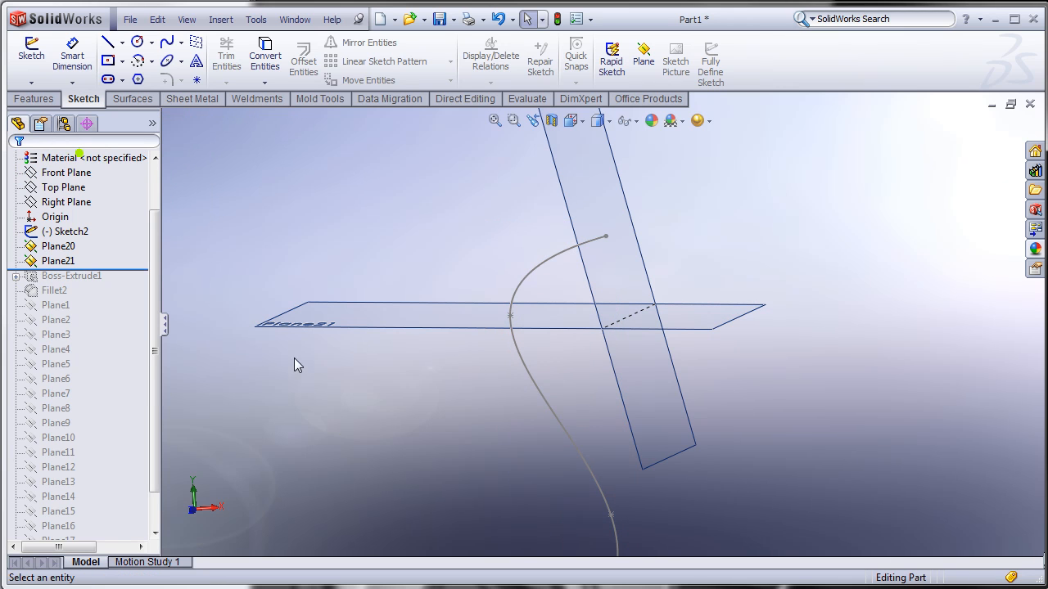
Step: Create a reference plane coincident with the spline's third point from the top and perpendicular to the curve
middle_click_drag(343, 435, 541, 465)
middle_click_drag(469, 447, 548, 397)
scroll(586, 412, "up", 1)
scroll(622, 415, "down", 4)
left_click(644, 55)
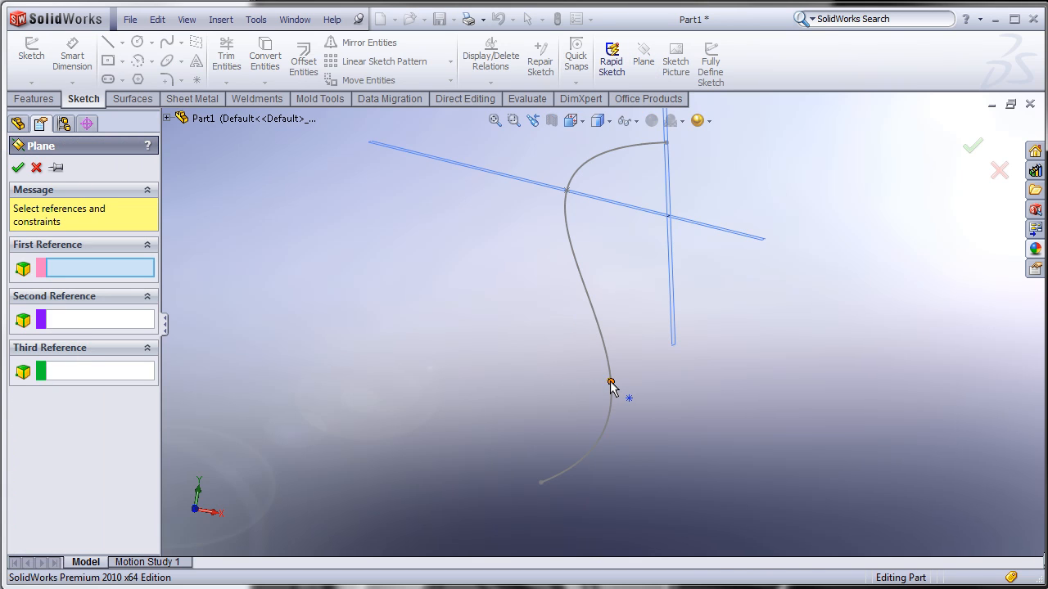
left_click(612, 384)
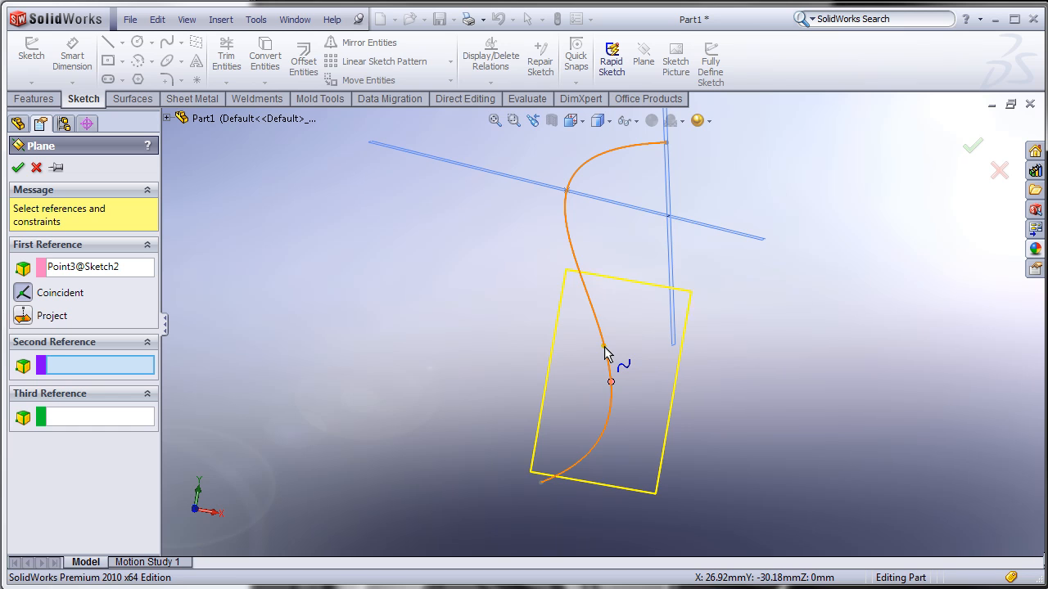
left_click(604, 347)
middle_click_drag(353, 311, 335, 351)
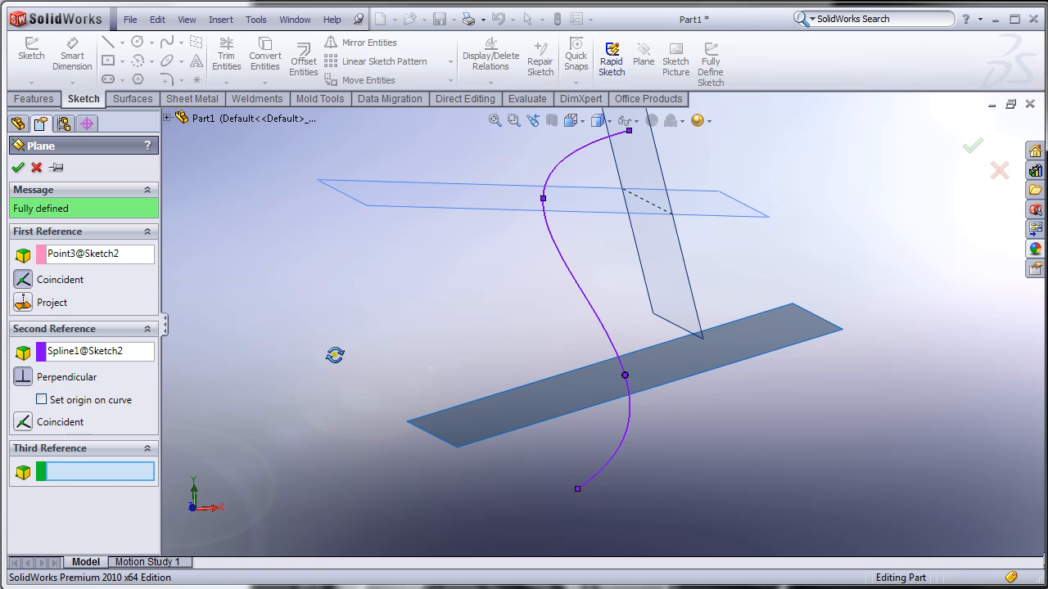
left_click(18, 169)
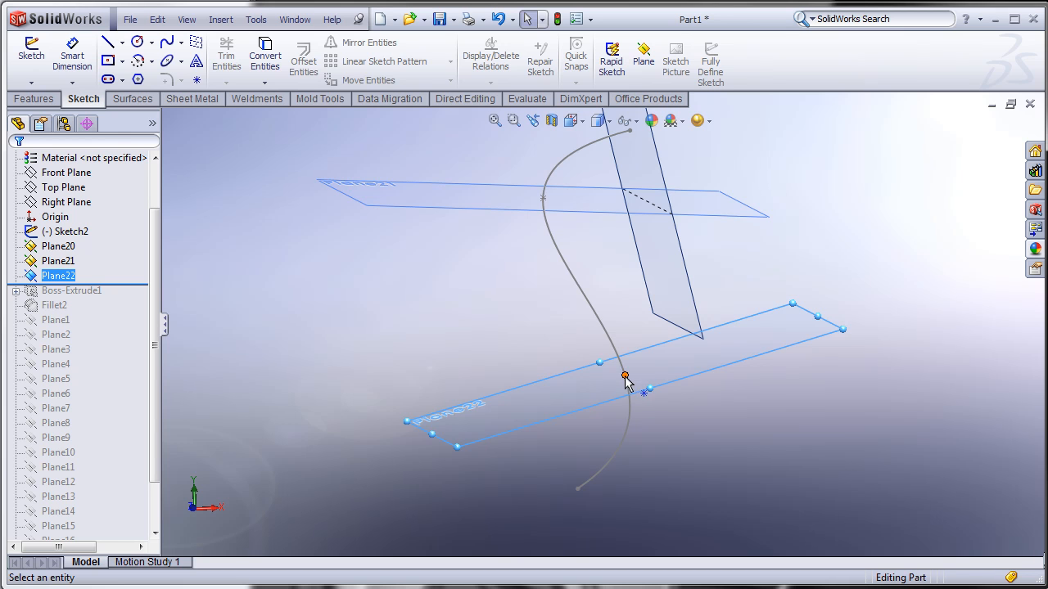
Step: Create a reference plane at the spline's lower endpoint, replacing the preselected plane reference with the spline so the plane is perpendicular to it
middle_click_drag(546, 448, 558, 483)
left_click(644, 55)
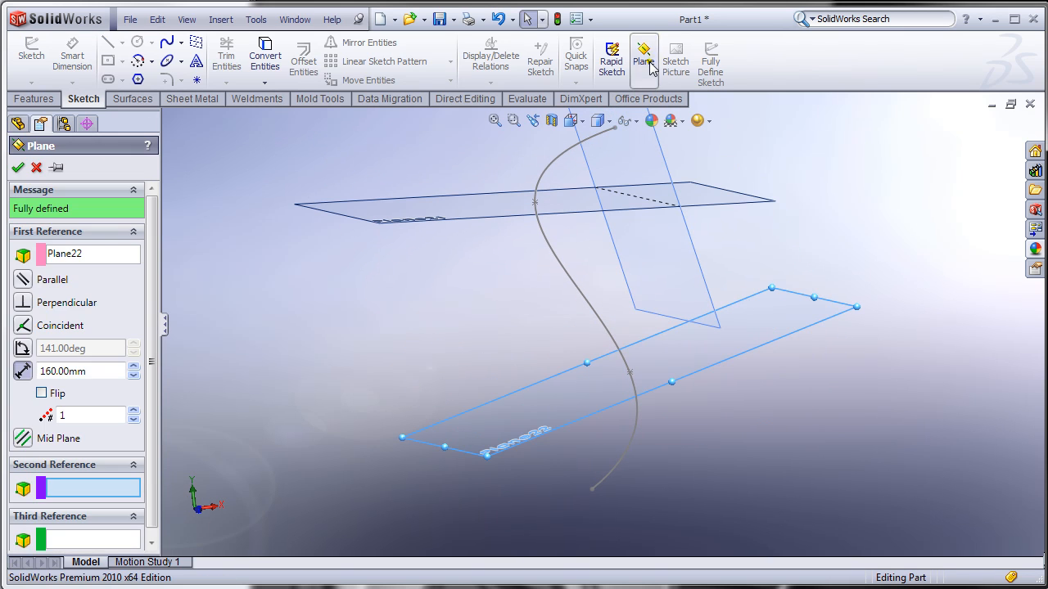
left_click(591, 490)
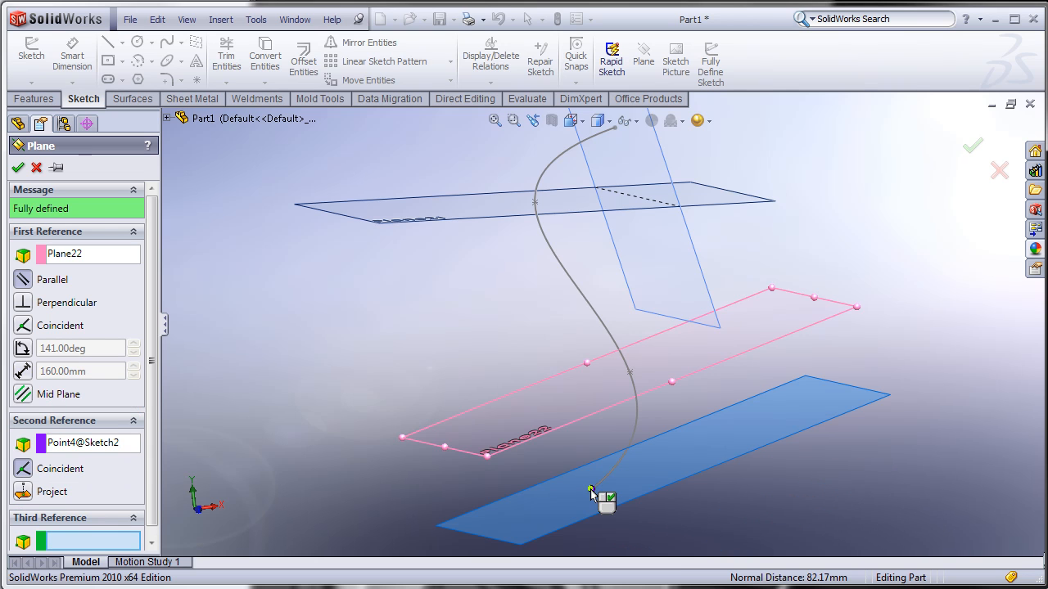
left_click(97, 255)
left_click(82, 263)
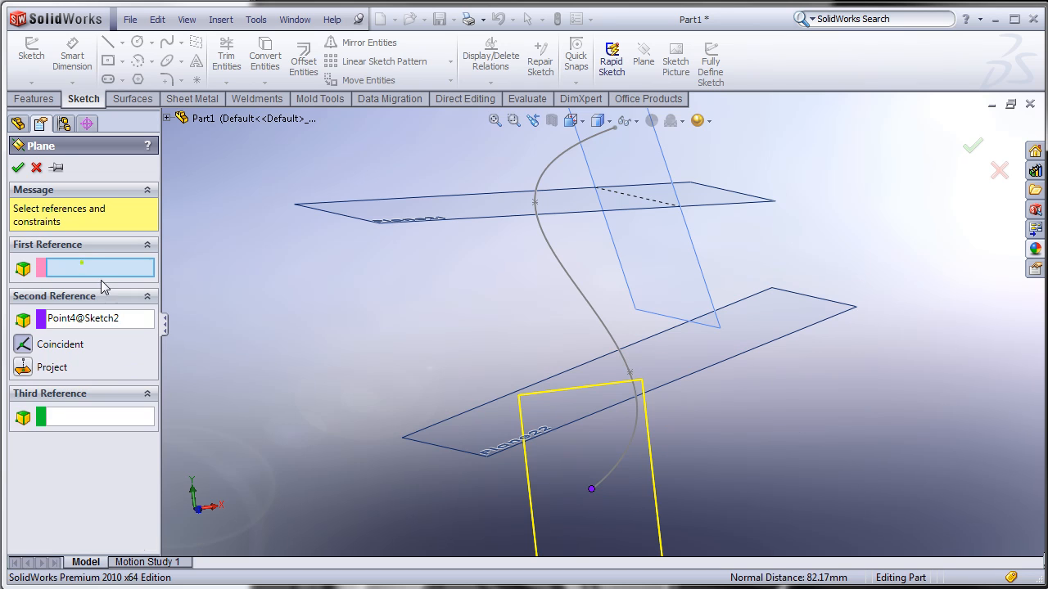
left_click(621, 468)
middle_click_drag(763, 489, 517, 465)
left_click(17, 167)
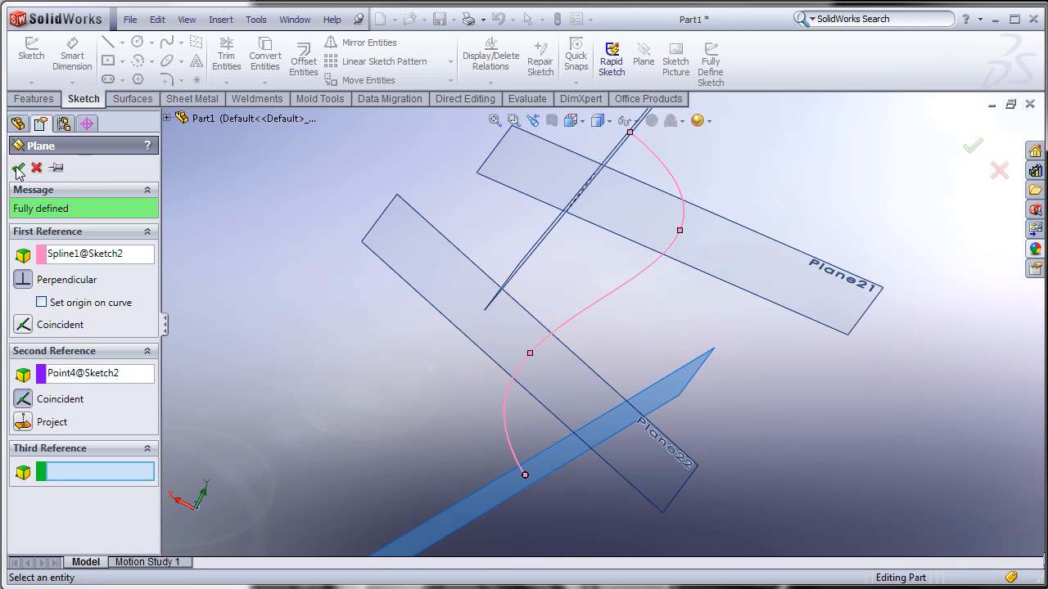
middle_click_drag(371, 345, 646, 352)
left_click(646, 359)
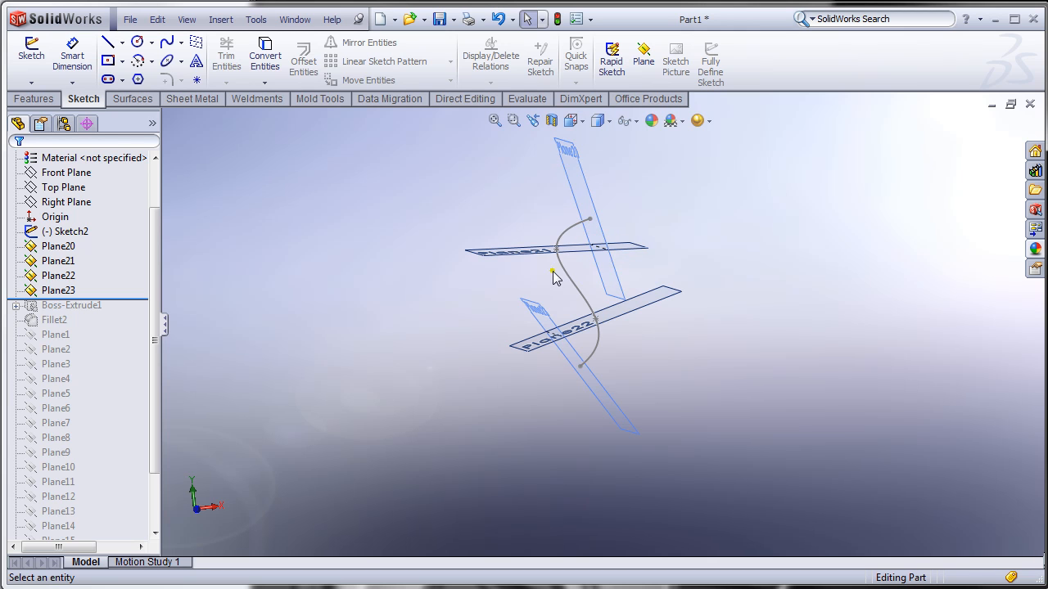
scroll(595, 237, "down", 5)
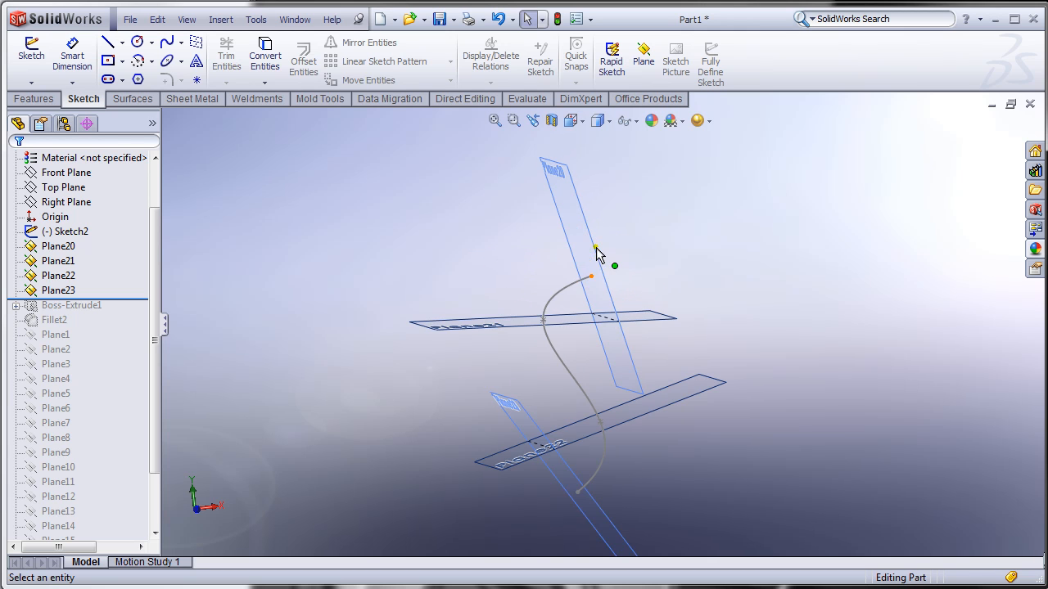